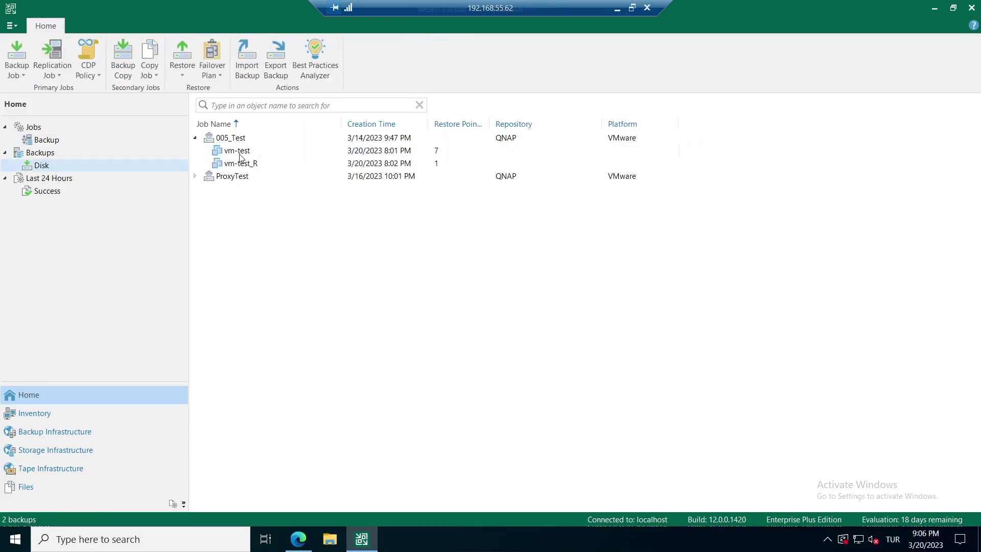
left_click(240, 153)
right_click(239, 155)
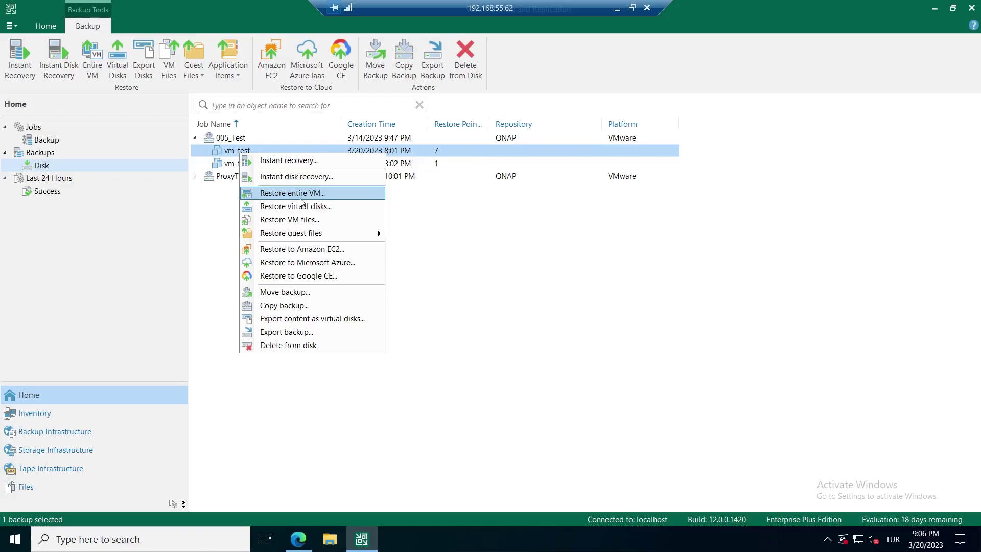
left_click(223, 216)
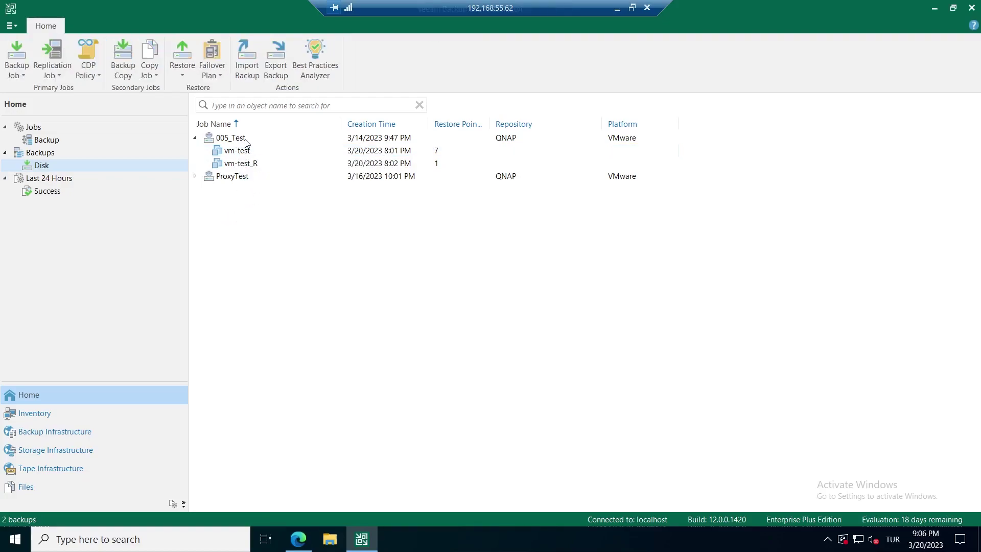
left_click(252, 169)
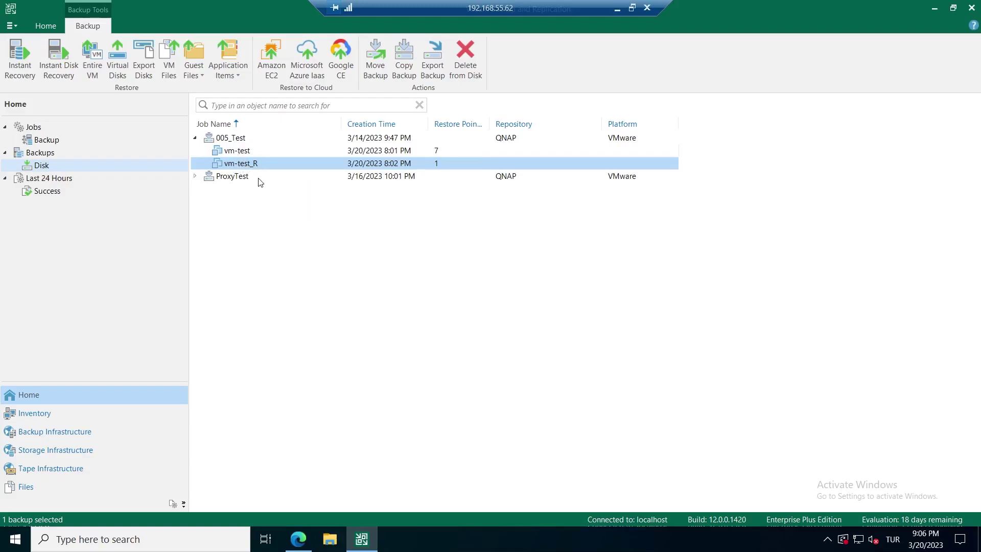
left_click(242, 141)
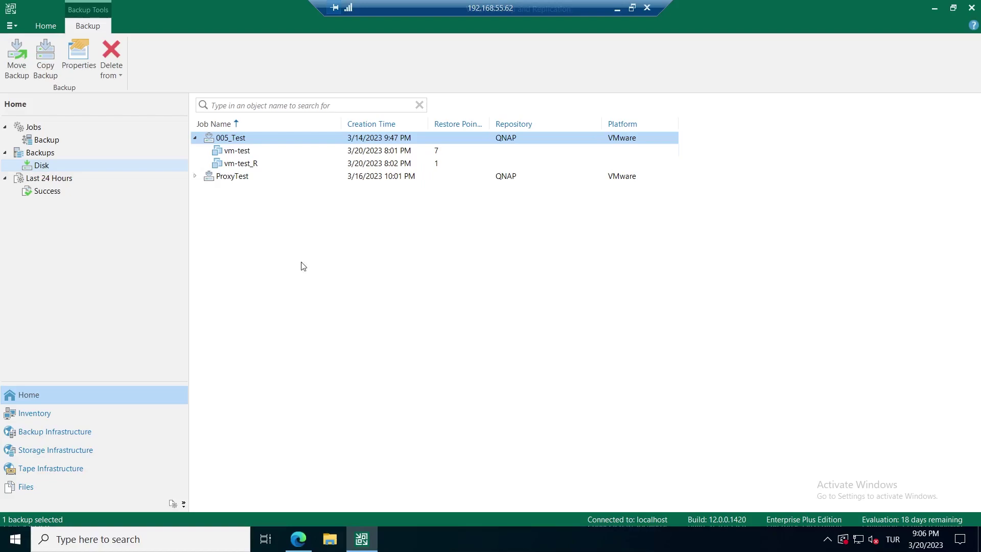
Start an entire VM restore from the vm-test backup in the 005_Test job
right_click(238, 152)
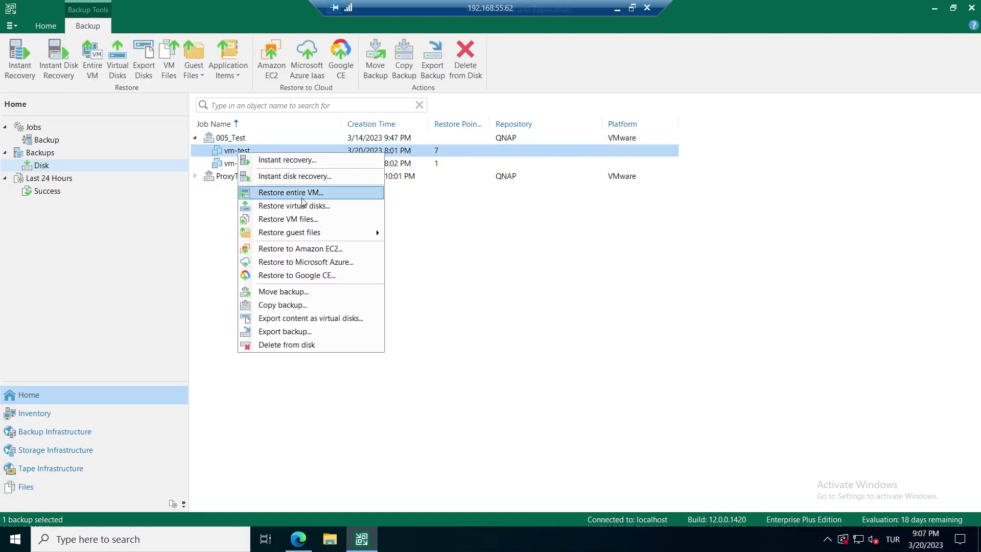
left_click(329, 194)
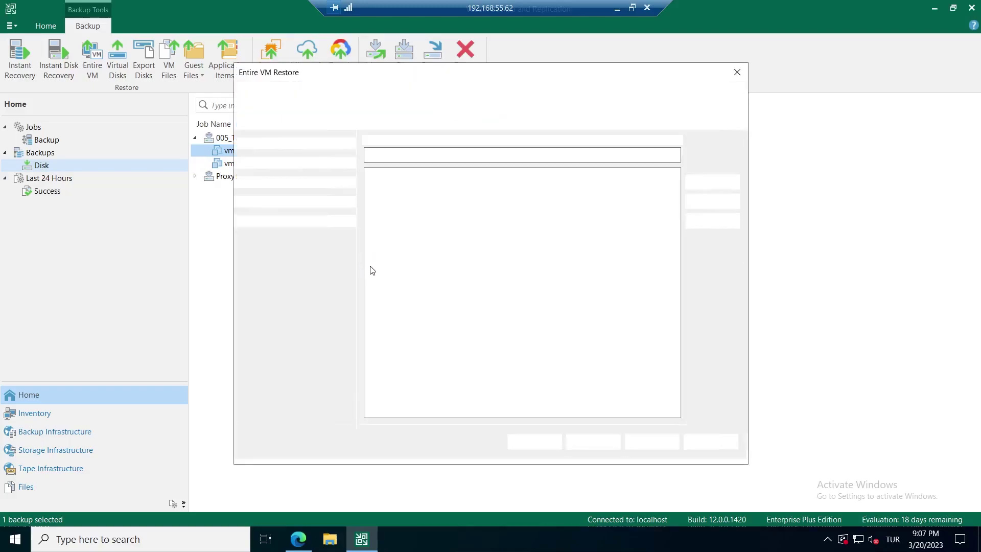
left_click_drag(531, 75, 517, 82)
left_click(391, 198)
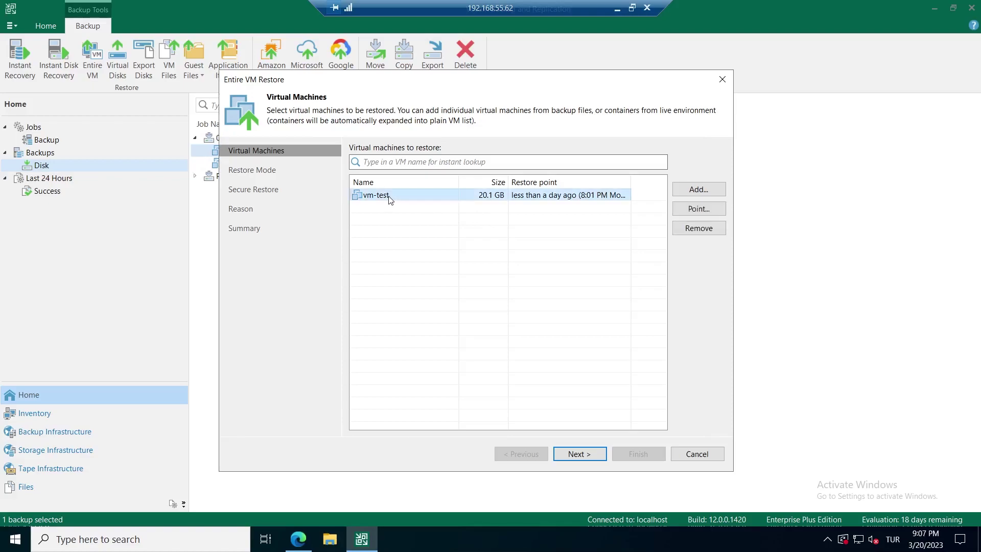
Choose the 8:01 PM Monday 3/20/2023 restore point for vm-test and continue to the restore mode
left_click(686, 215)
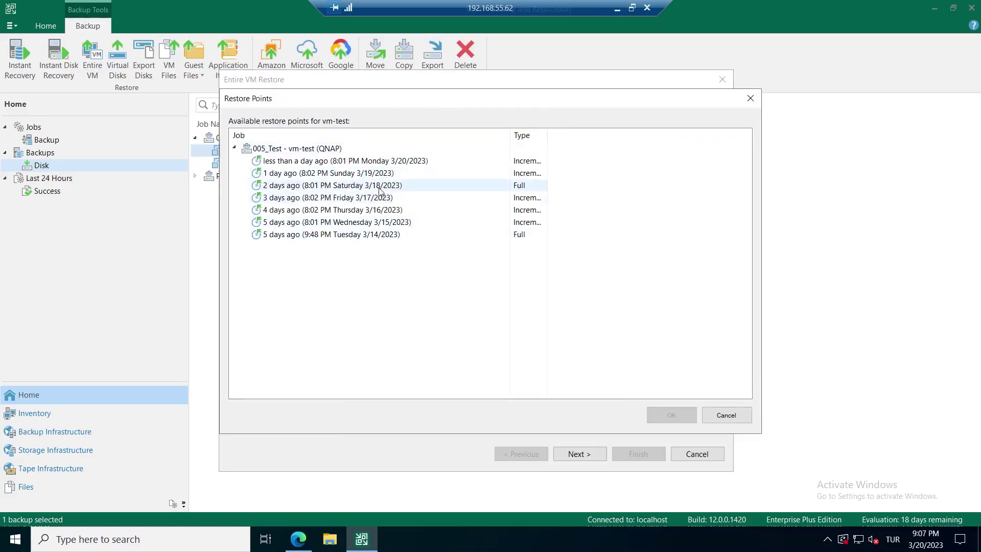
left_click(327, 164)
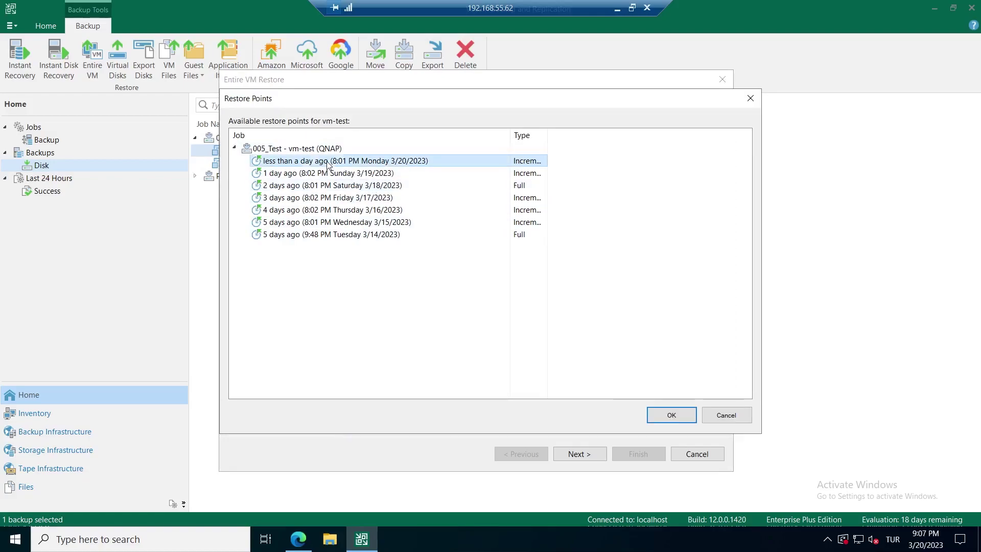
left_click(675, 414)
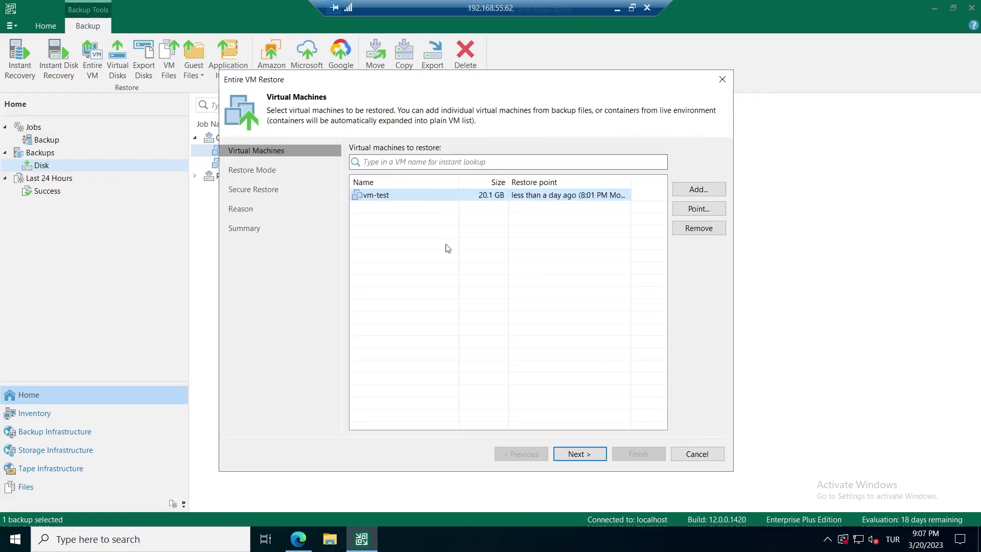
left_click(599, 454)
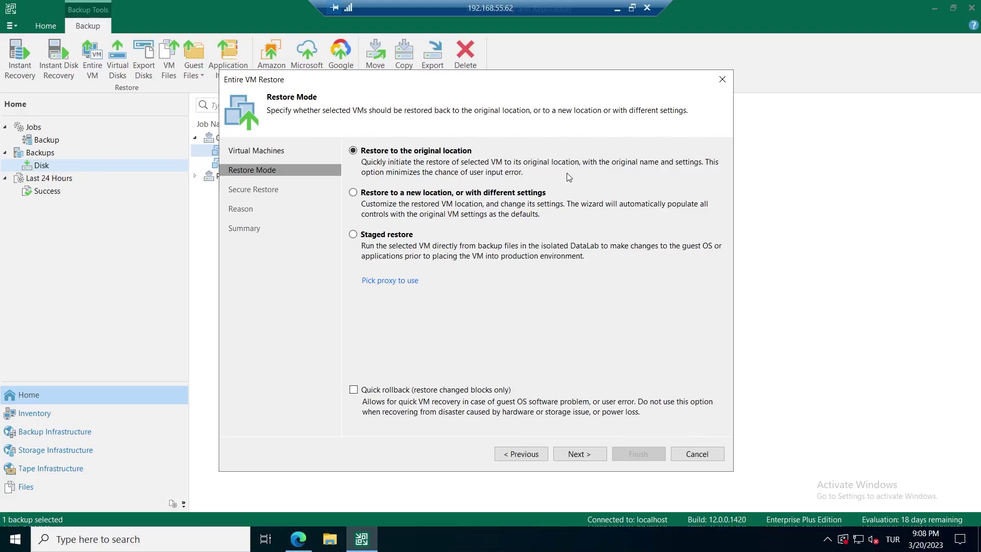
Set the restore mode to the original location with quick rollback left off, and continue
left_click(555, 193)
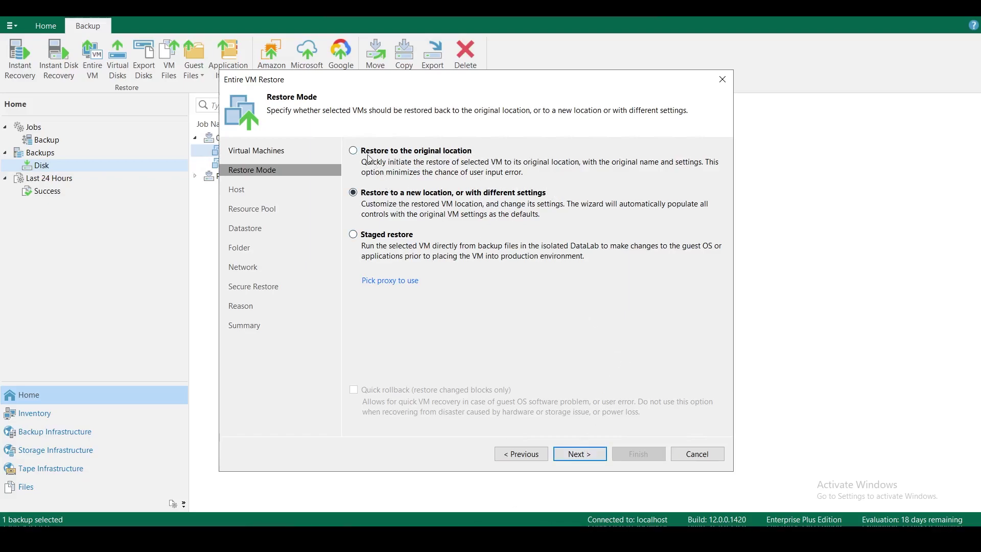
left_click(354, 151)
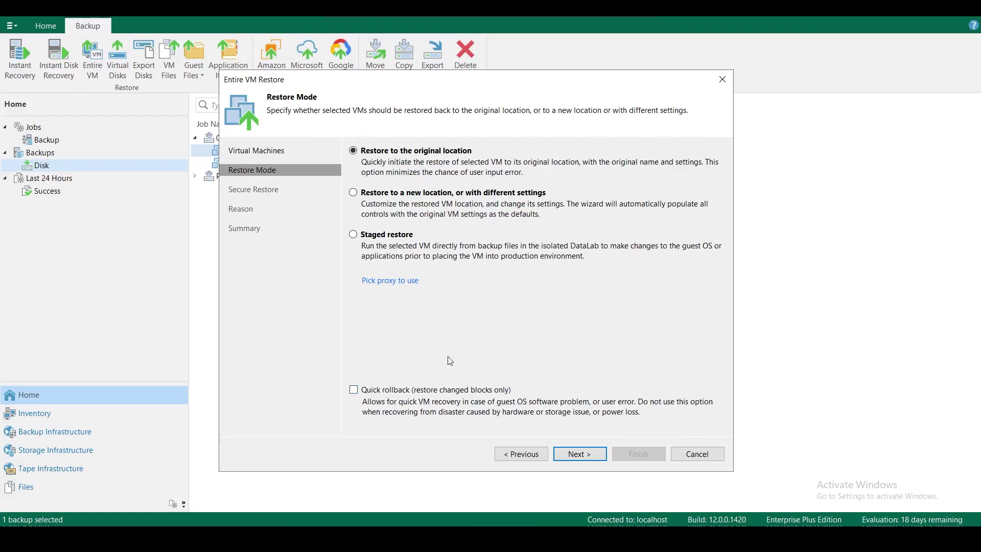
left_click(430, 390)
left_click(468, 388)
left_click(592, 455)
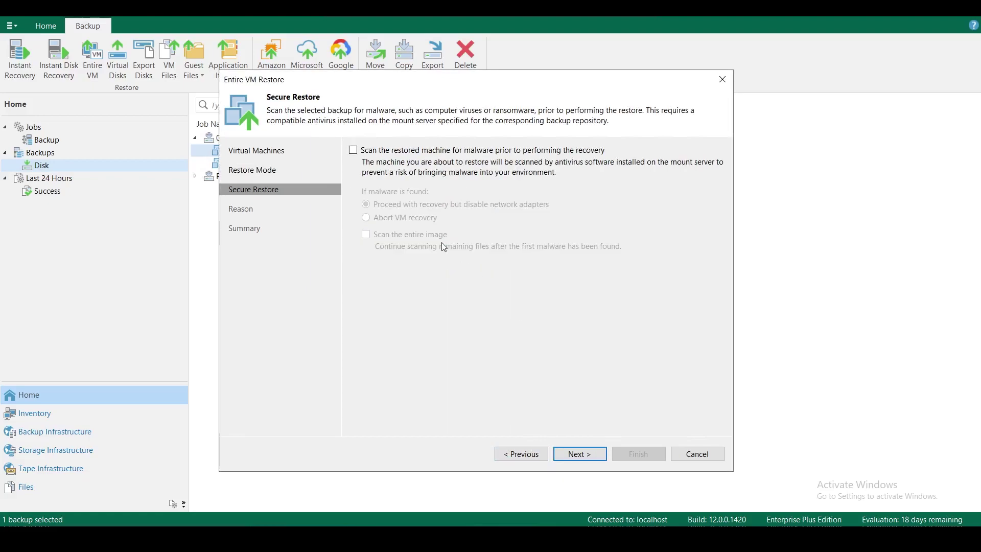
Try the malware scan options for aborting VM recovery and scanning the entire image, and continue with the scan disabled
left_click(353, 151)
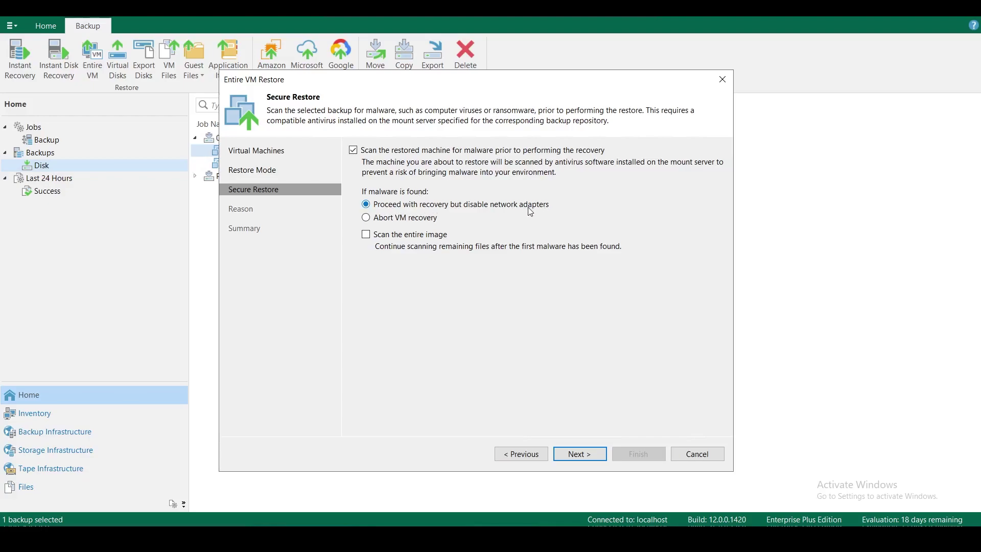
left_click(367, 236)
left_click(352, 151)
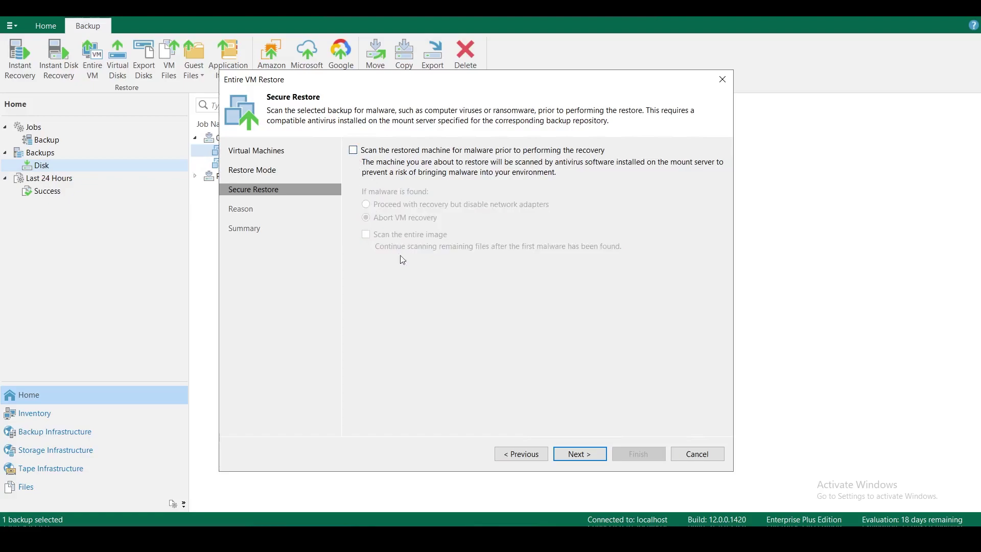
left_click(588, 454)
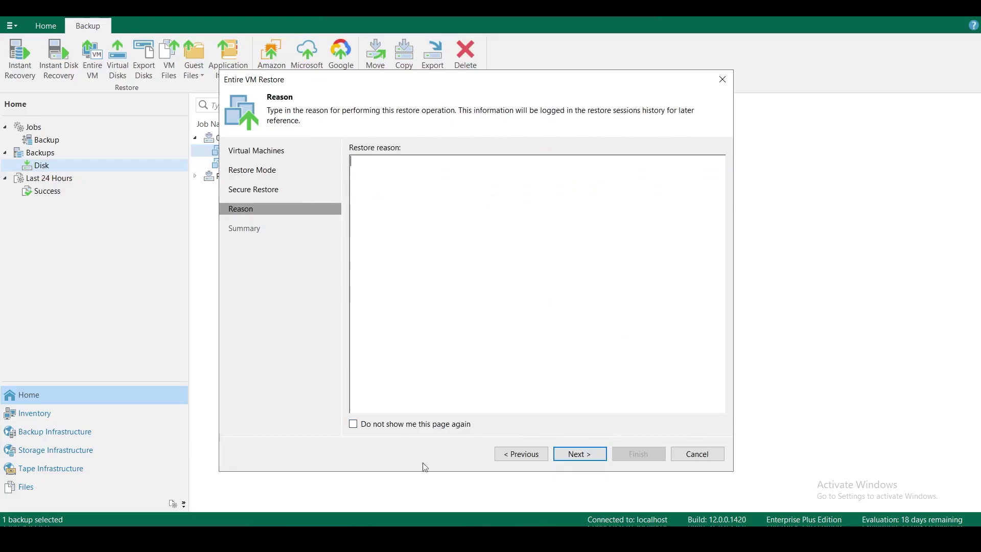
List the existing VMs affected by the original-location restore, and cancel the restore wizard at its summary
left_click(586, 463)
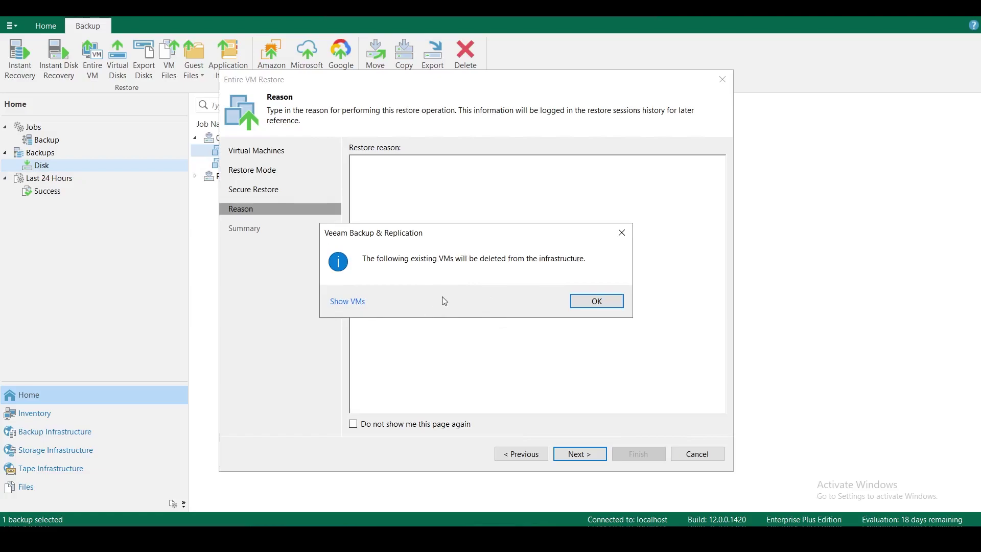
left_click(362, 302)
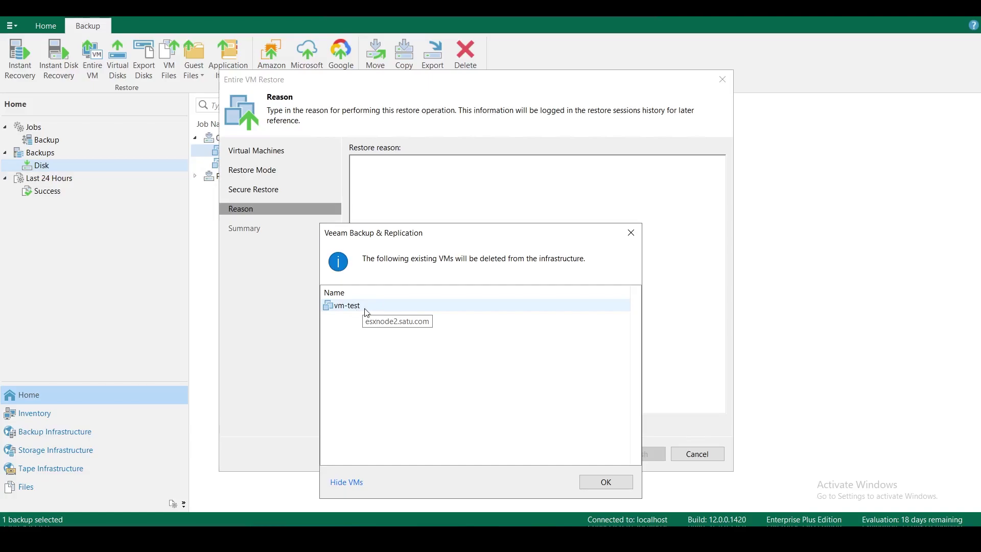
left_click(606, 484)
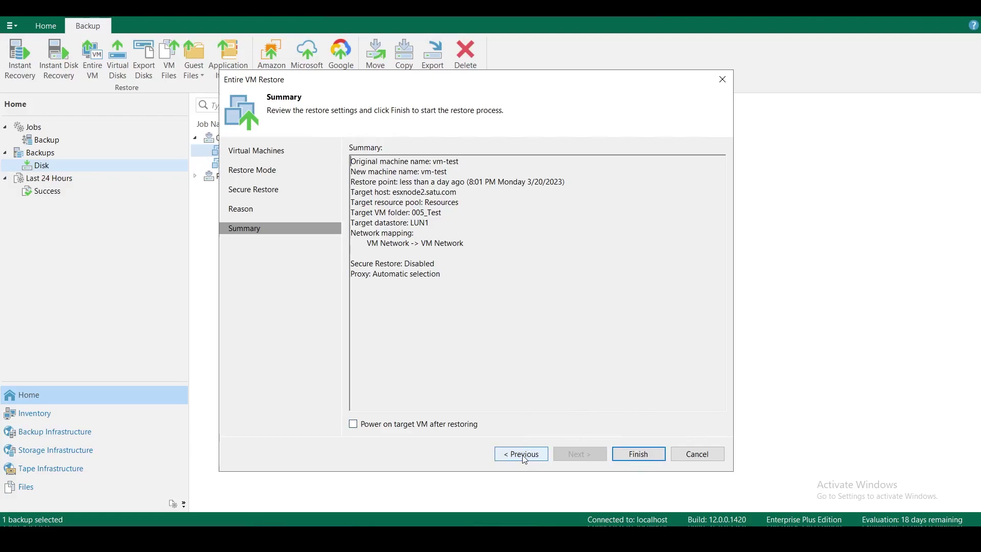
left_click(698, 454)
left_click(495, 284)
Start an entire VM restore of vm-test to a new location, or with different settings
right_click(239, 153)
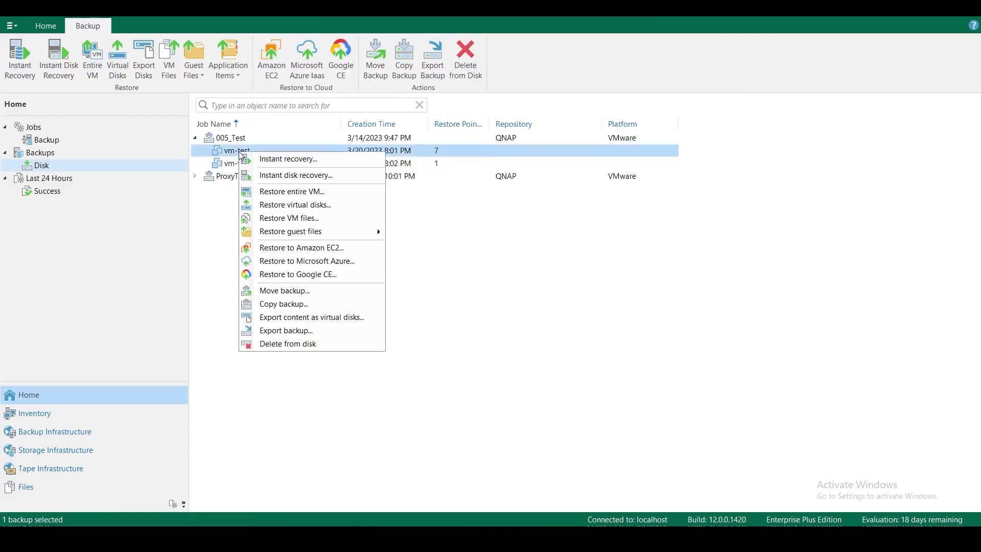
left_click(290, 192)
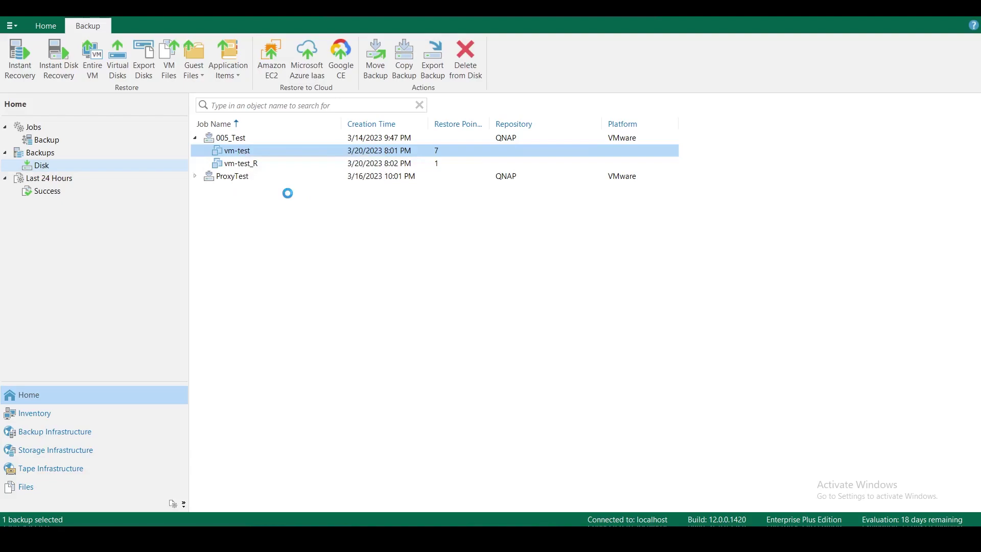
left_click(605, 448)
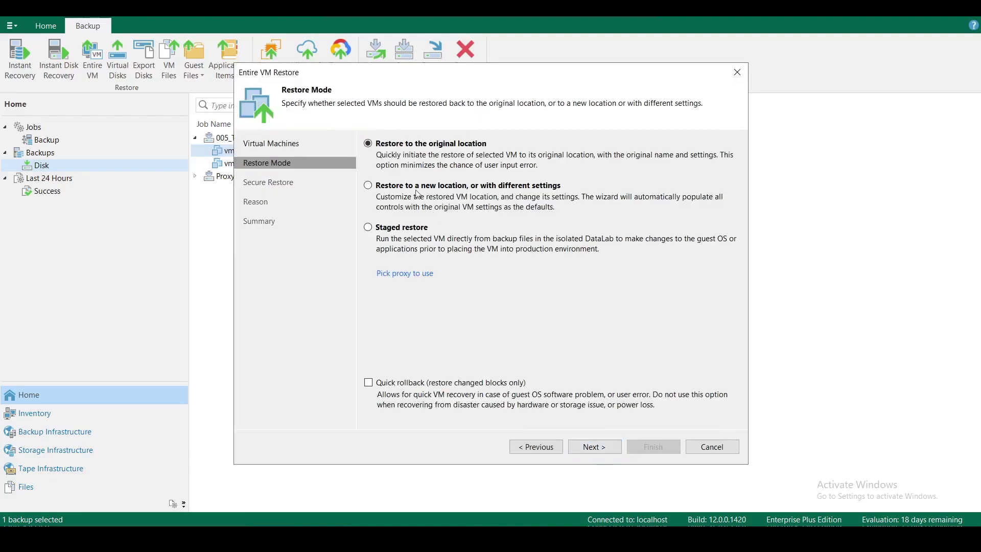
left_click(500, 189)
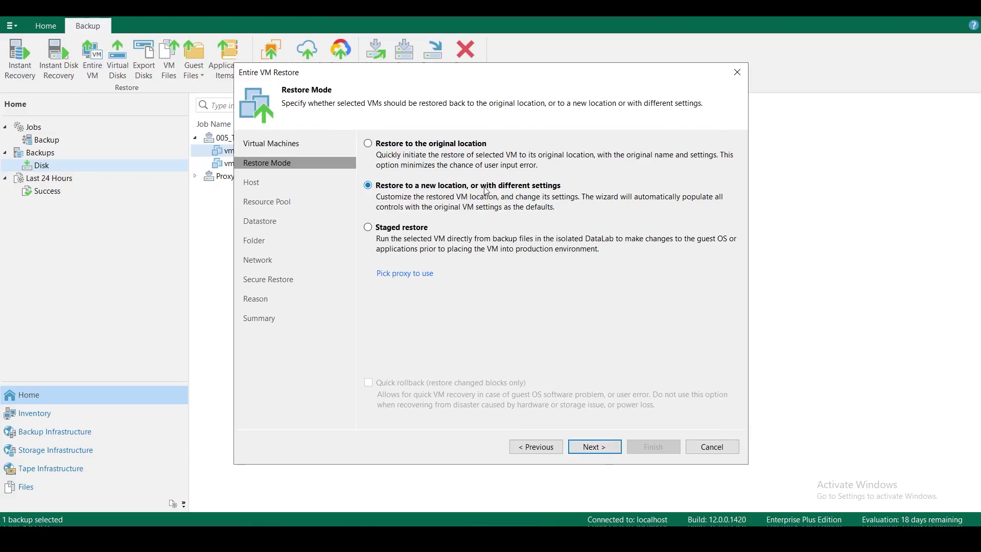
left_click(613, 448)
Set the restore host for vm-test to esxnode3.satu.com and keep the default resource pool
left_click(399, 168)
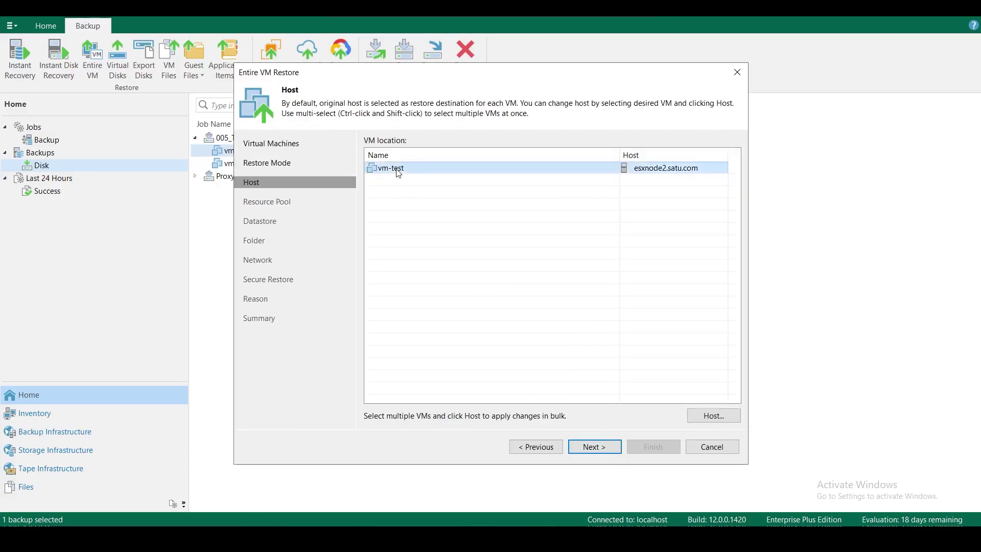
left_click(725, 422)
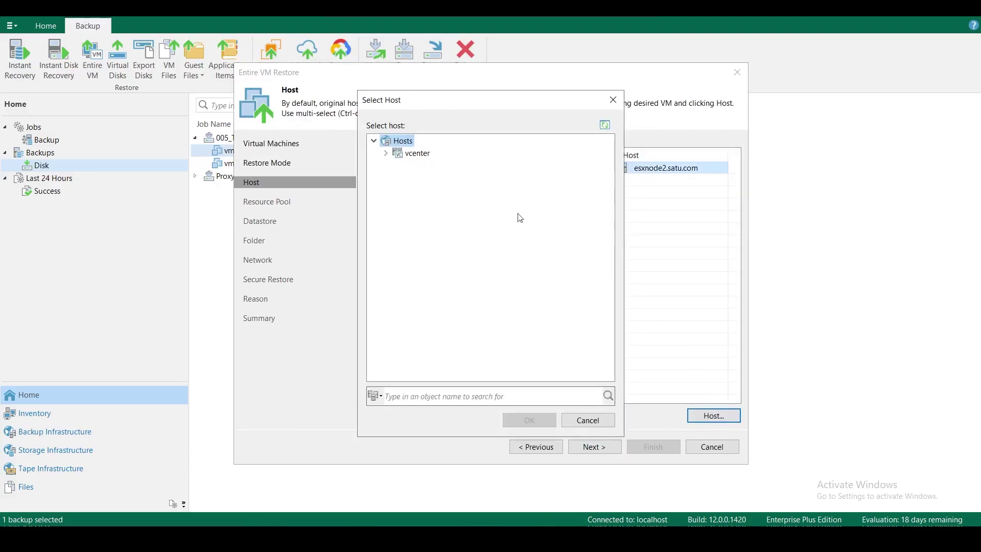
left_click(386, 153)
left_click(398, 166)
left_click(412, 179)
double_click(455, 215)
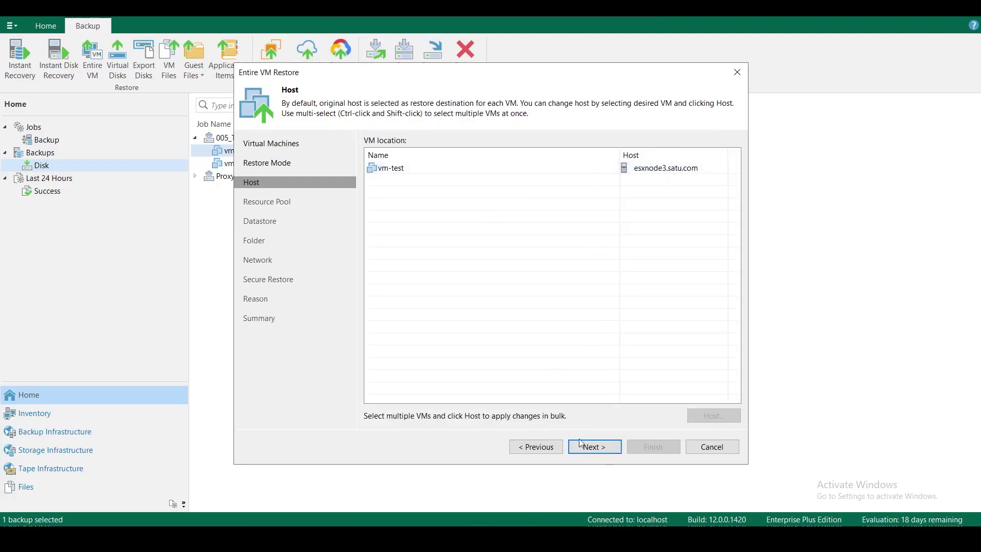
left_click(606, 451)
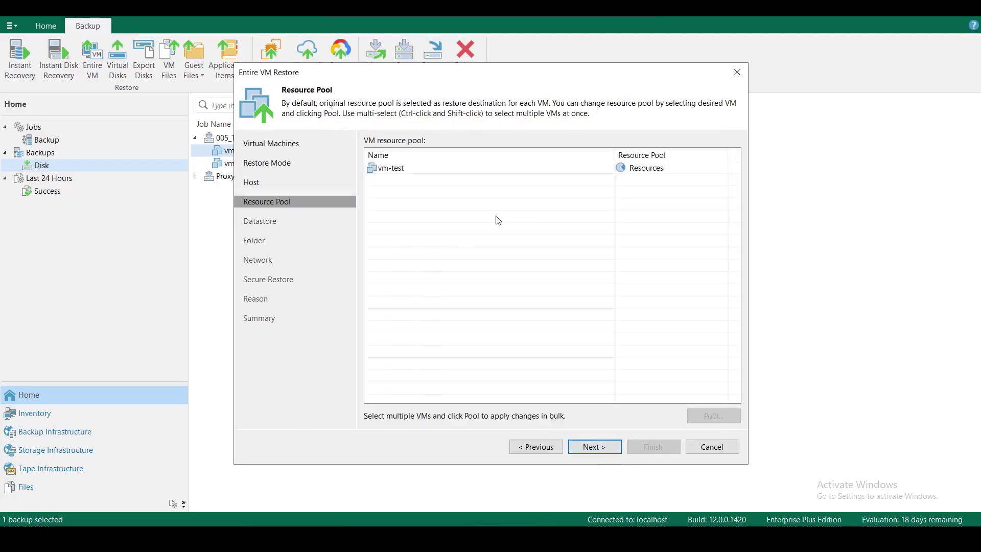
left_click(603, 451)
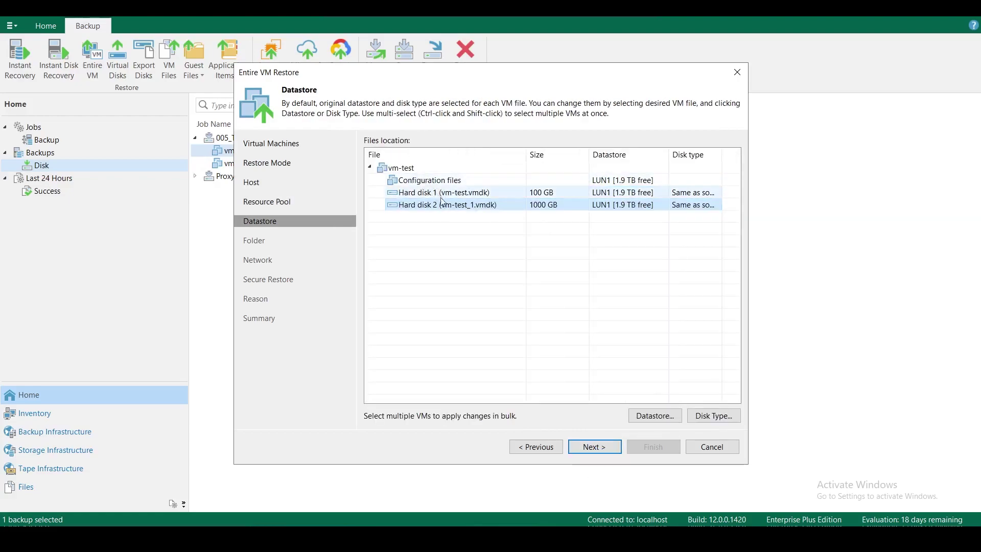
Try the Thin disk type for Hard disk 2, and cancel the disk type settings
left_click(712, 416)
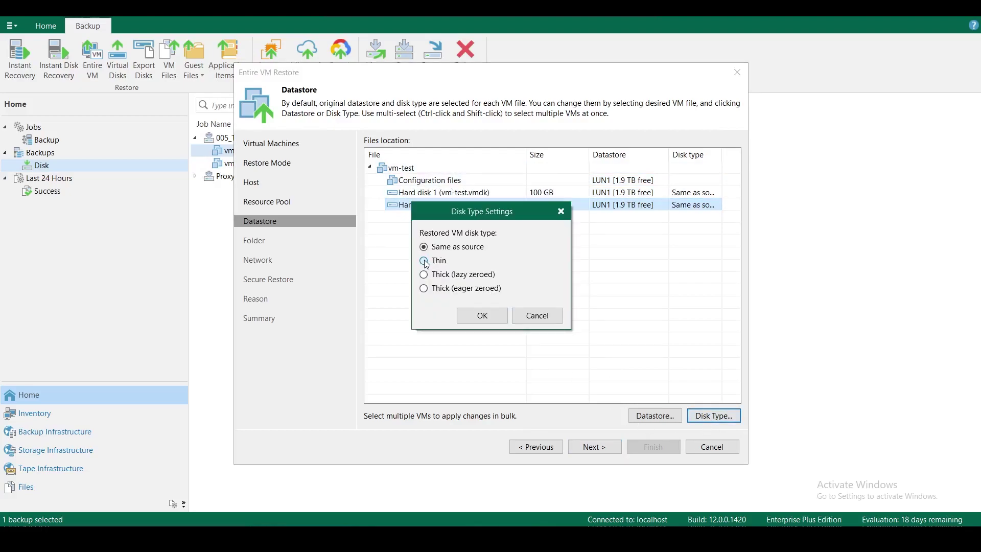
left_click(424, 261)
left_click(547, 320)
Browse the datastores under the default policy of esxnode3.satu.com for Hard disk 2, and cancel the selection
left_click(460, 206)
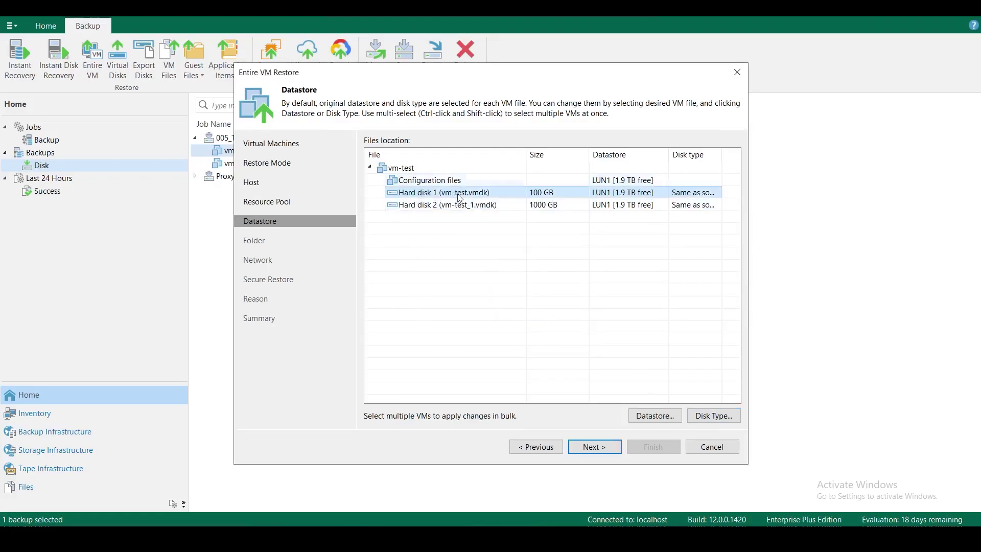
left_click(653, 413)
left_click(387, 154)
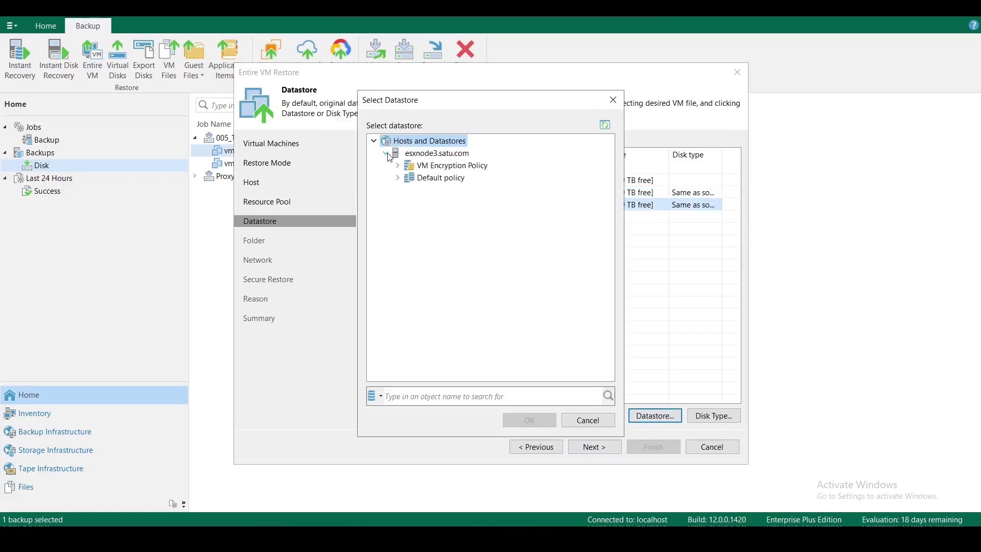
left_click(399, 178)
left_click(398, 178)
left_click(398, 178)
left_click(399, 178)
left_click(589, 421)
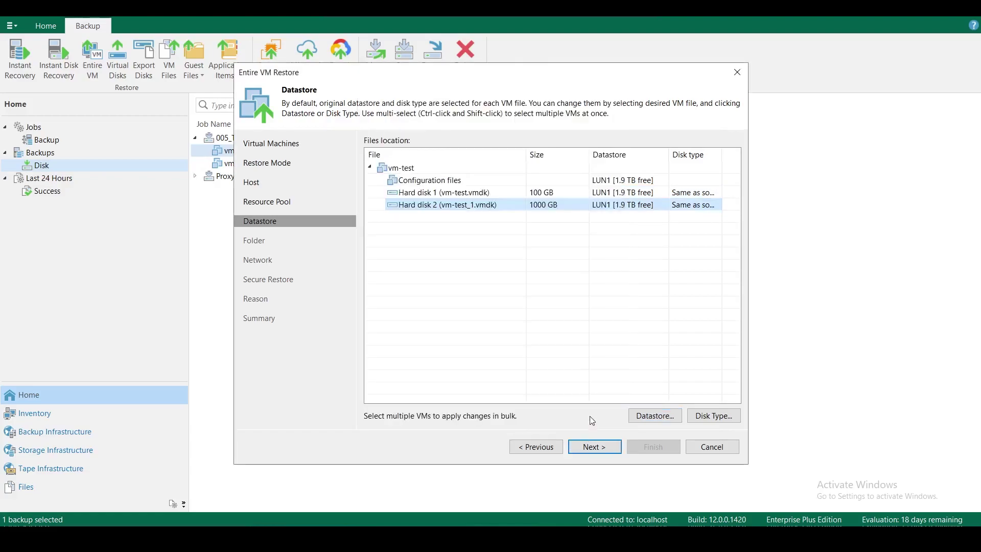
Keep the LUN1 datastore for the VM files, and add the suffix _restored to vm-test's new name while keeping folder 005_Test
left_click(453, 204)
left_click(605, 449)
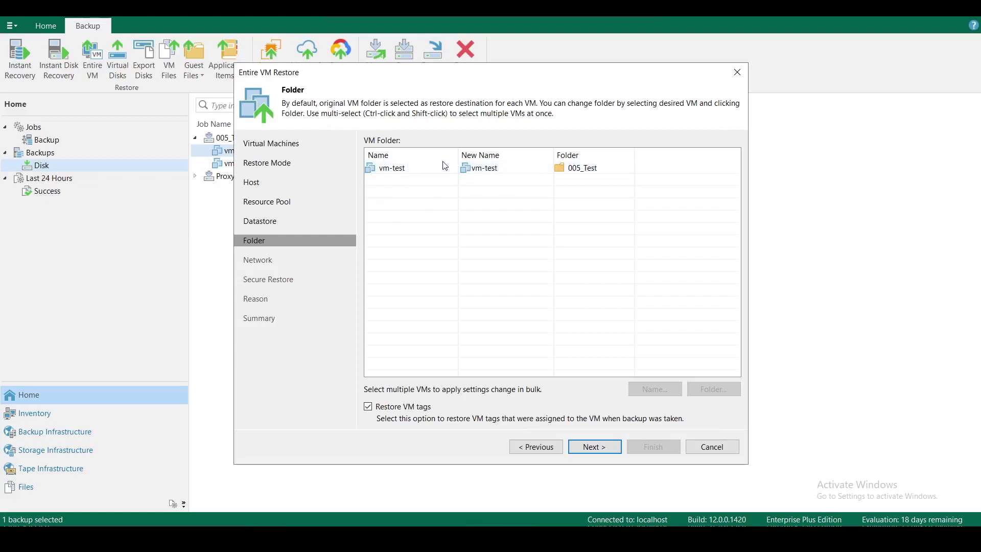
left_click(416, 173)
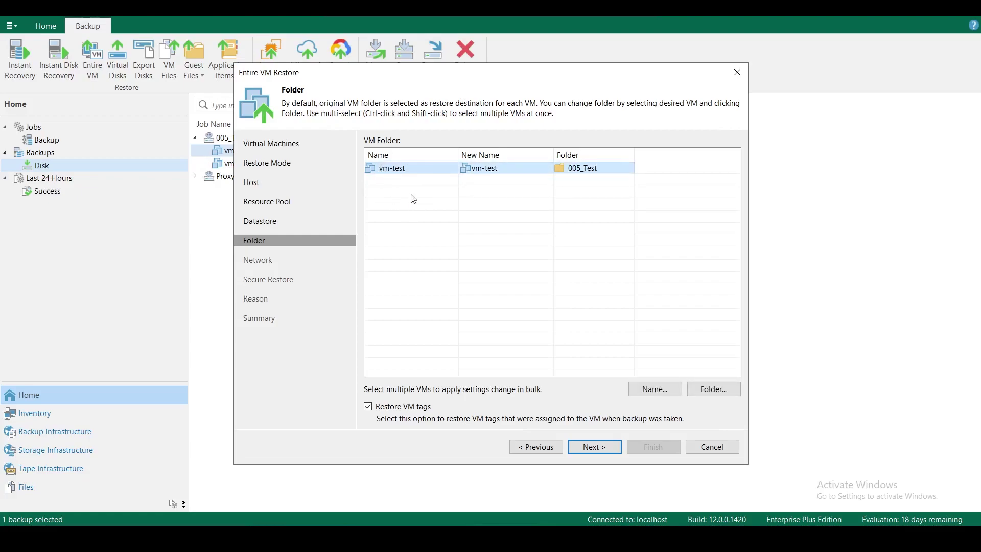
double_click(503, 173)
key("Escape")
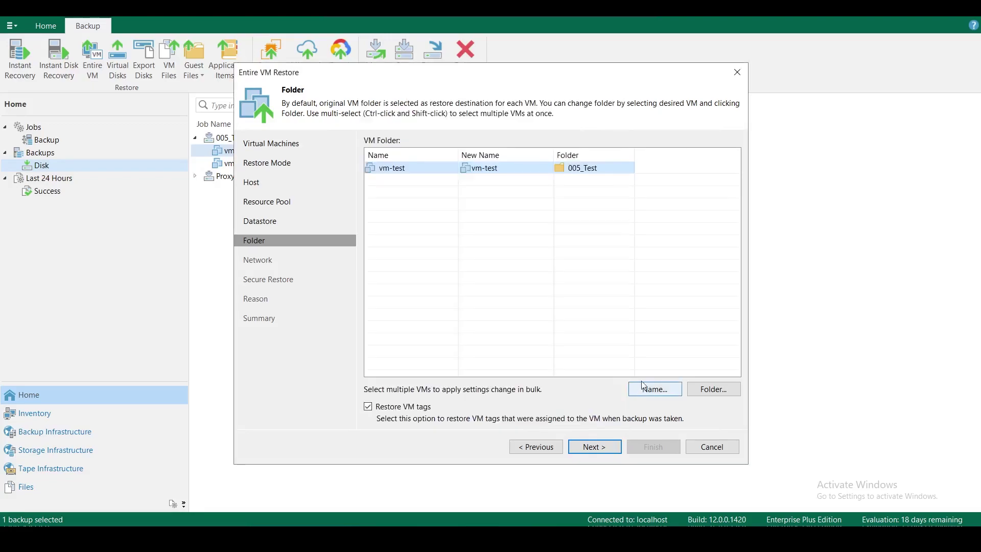
left_click(670, 393)
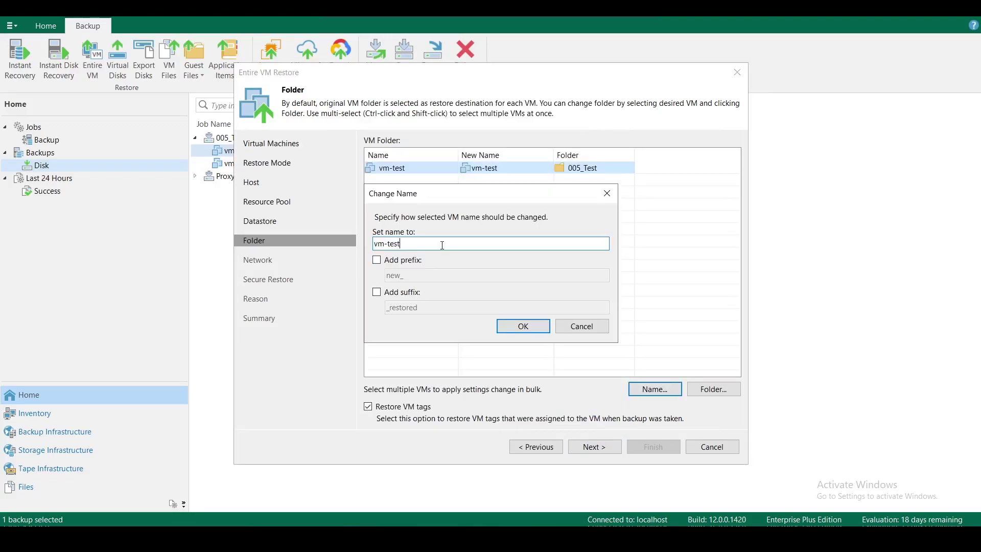
left_click(376, 260)
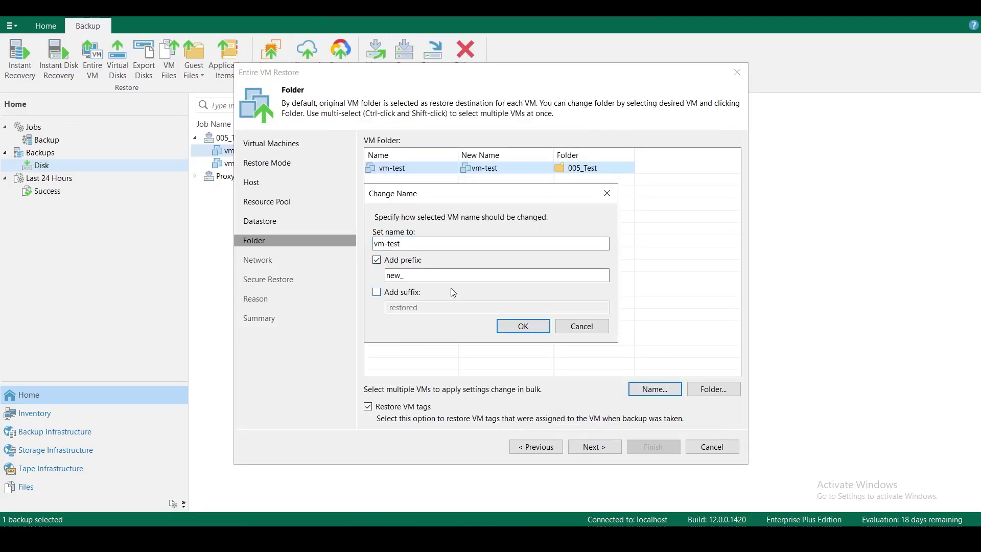
left_click(377, 262)
left_click(378, 293)
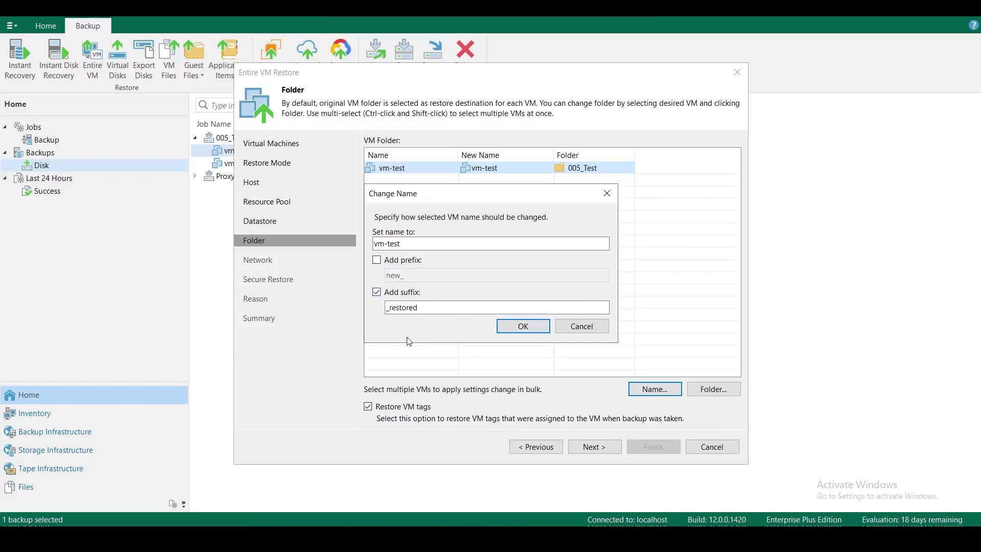
left_click(538, 330)
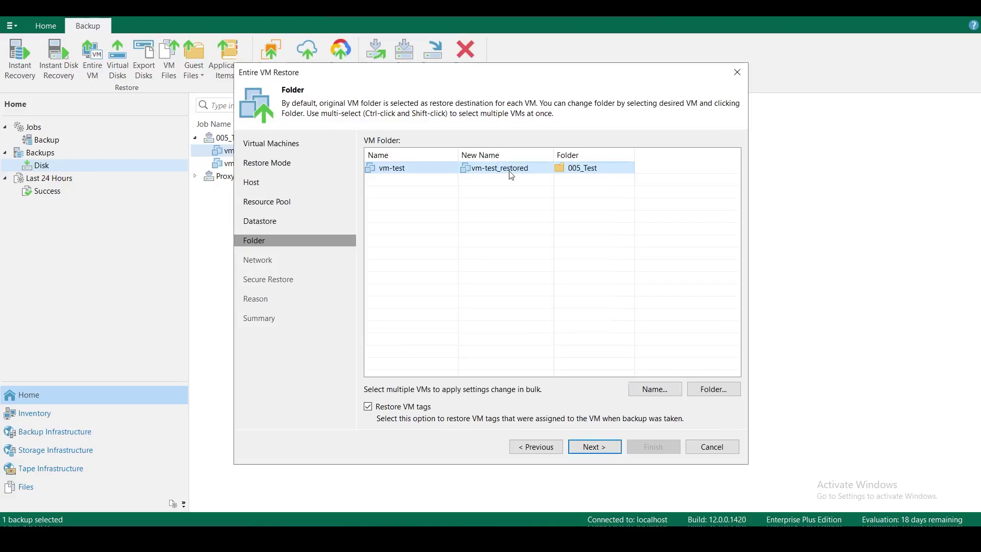
left_click(594, 446)
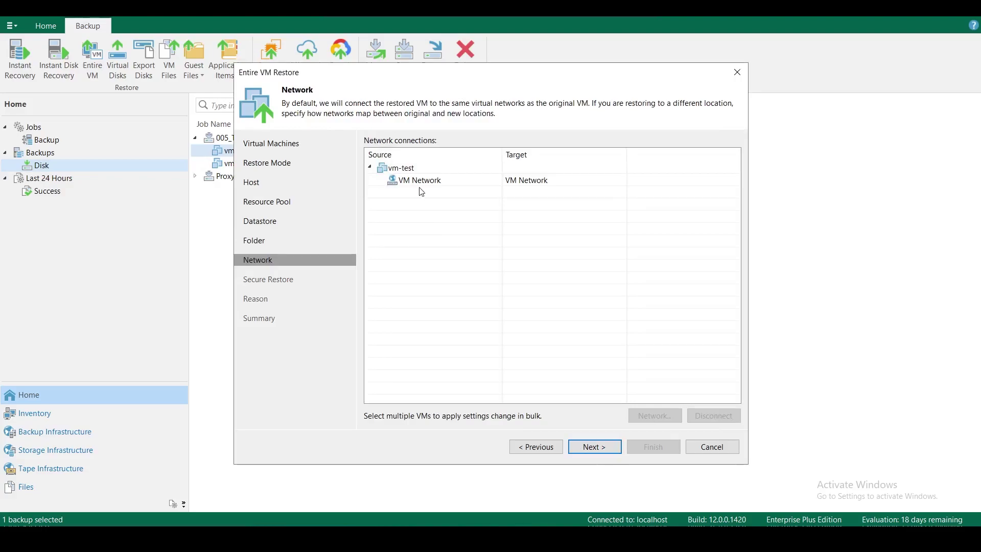
Keep VM Network as the target network and leave the malware scan before recovery disabled
left_click(436, 181)
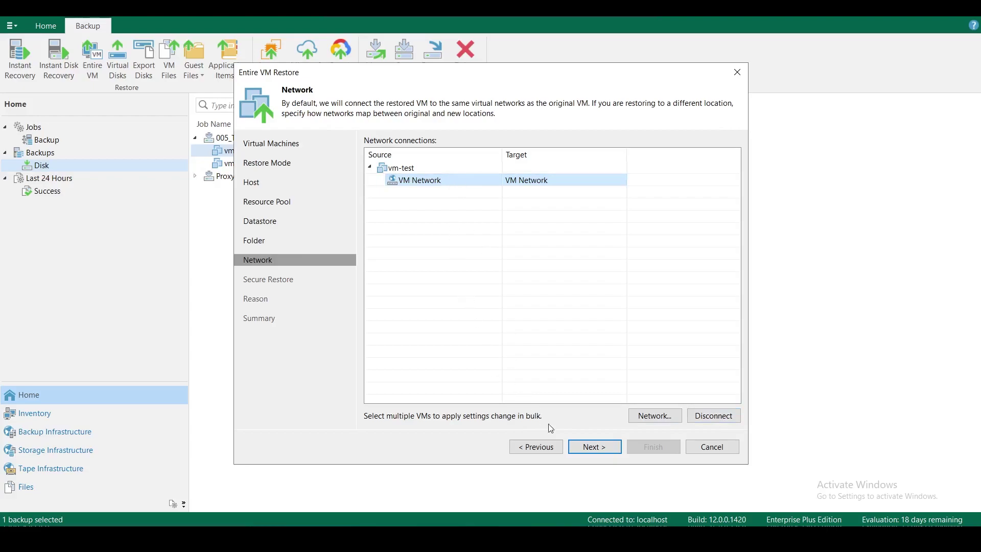
left_click(595, 447)
left_click(369, 144)
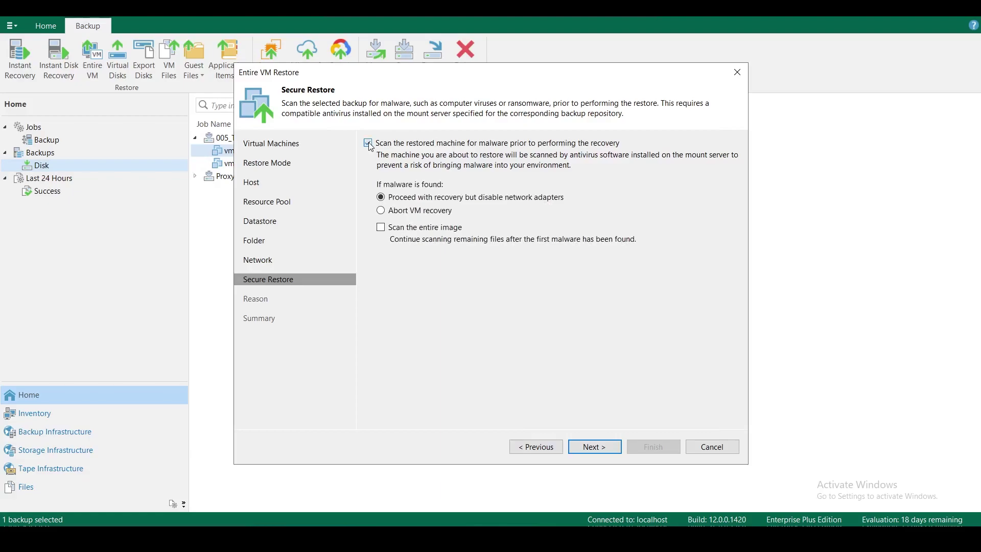
left_click(368, 144)
Leave the restore reason blank and start the restore with the target VM set to power on after restoring
left_click(612, 447)
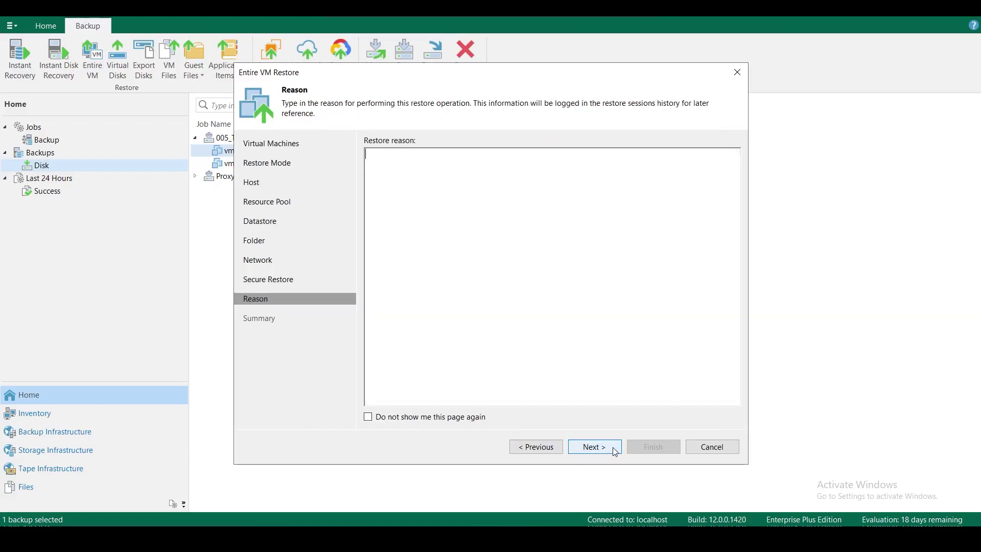
left_click(598, 449)
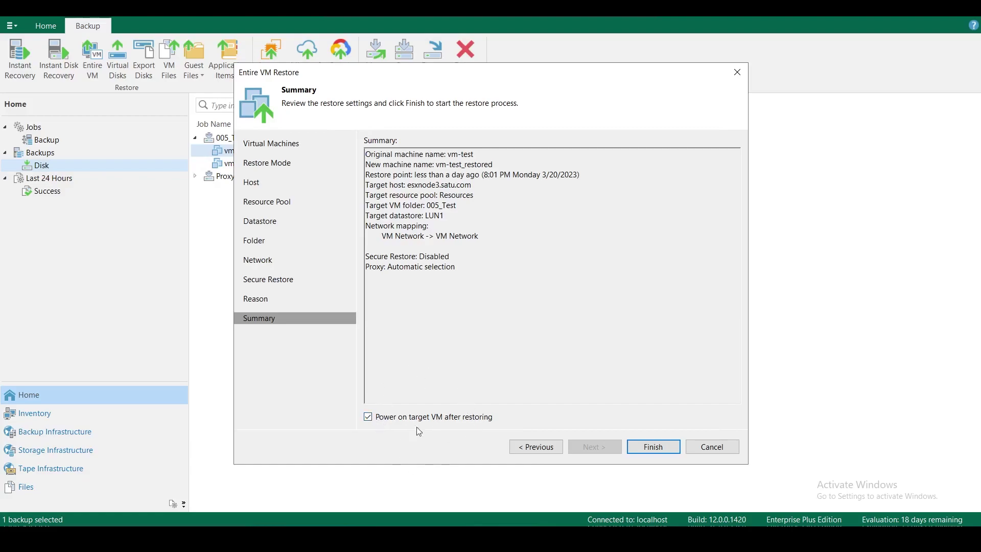
left_click(667, 446)
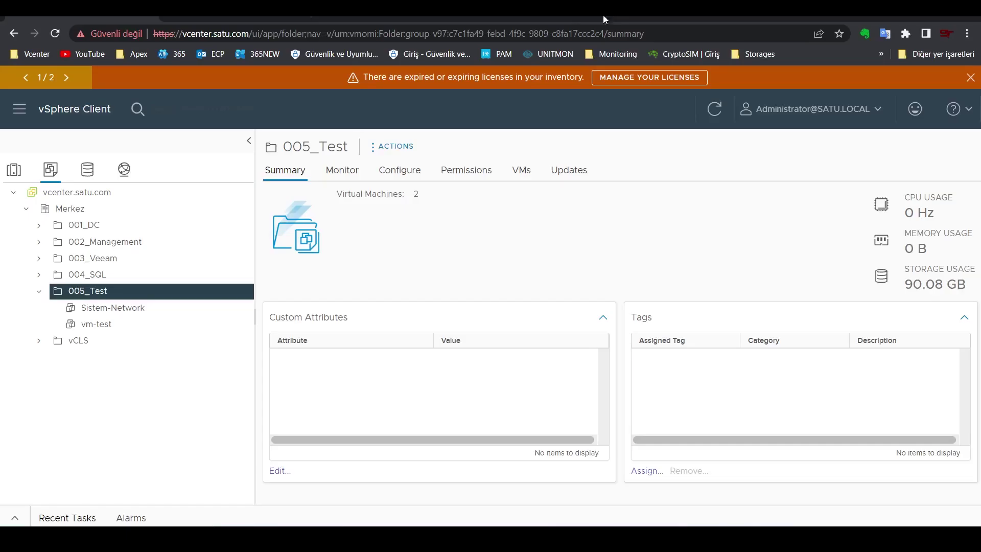
Switch to the vSphere Client and follow the restore through its recent tasks and folder 005_Test, comparing with the Veeam restore log
left_click(17, 522)
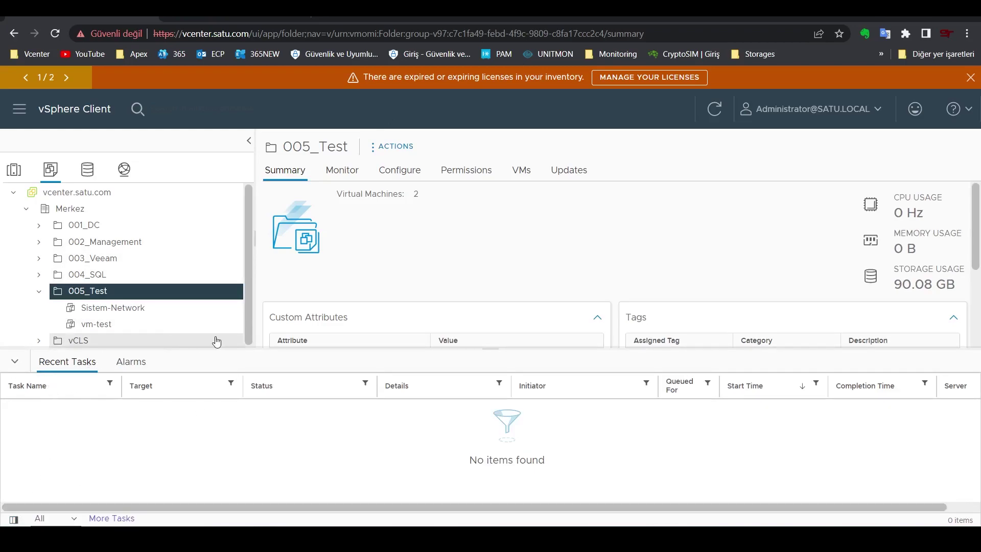
left_click(393, 540)
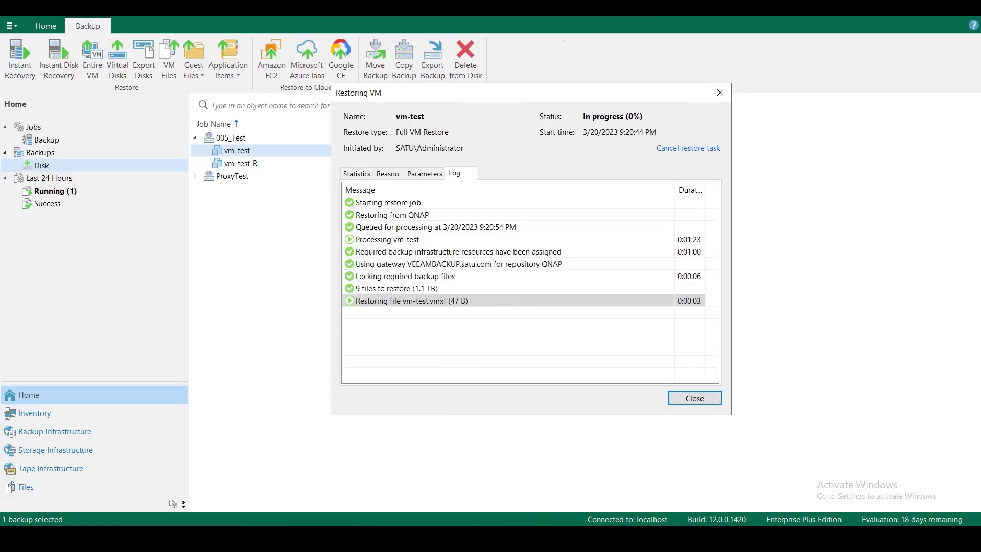
key("alt+Tab")
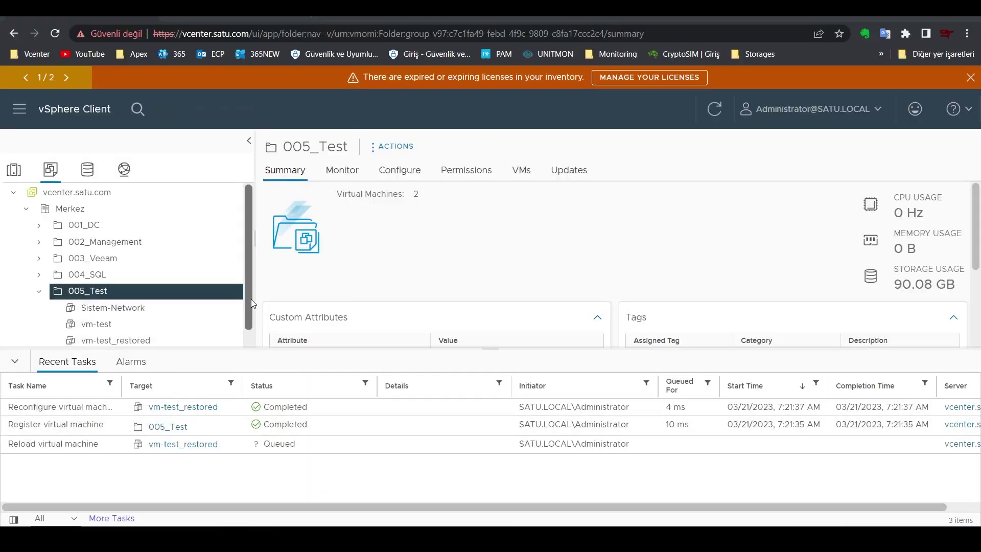
left_click_drag(251, 299, 247, 311)
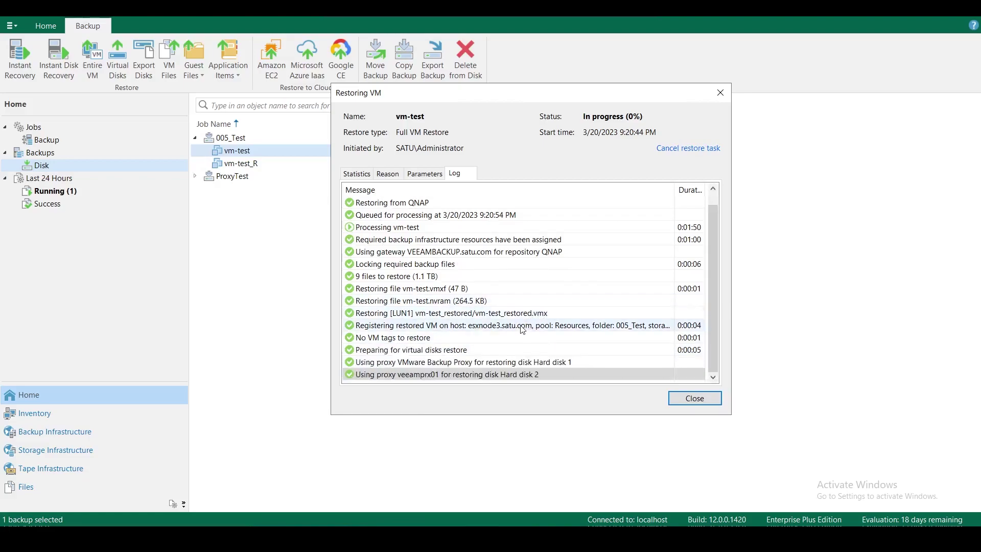
Enlarge the vm-test restore window to review its log, close it, and check the successful sessions of the last 24 hours
left_click_drag(733, 418, 749, 454)
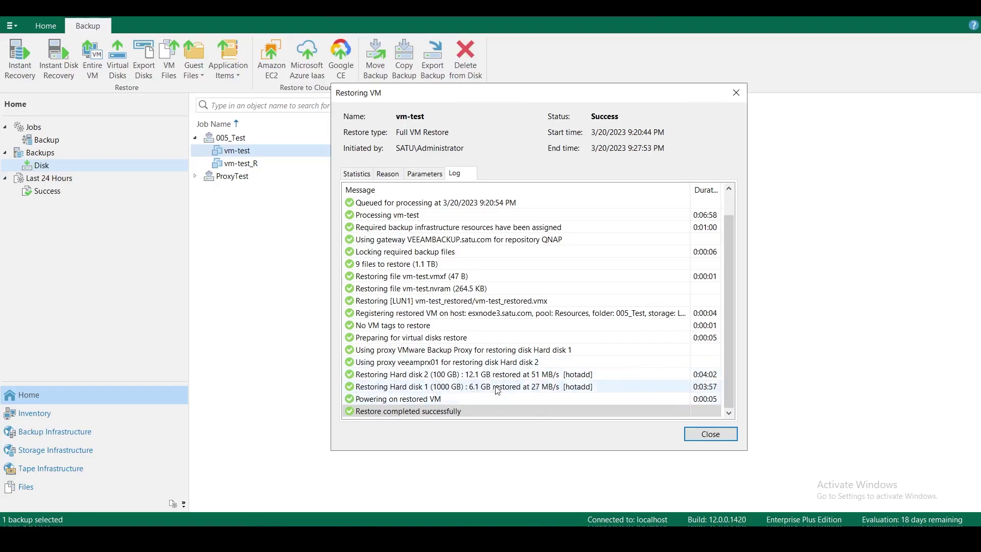
left_click(711, 434)
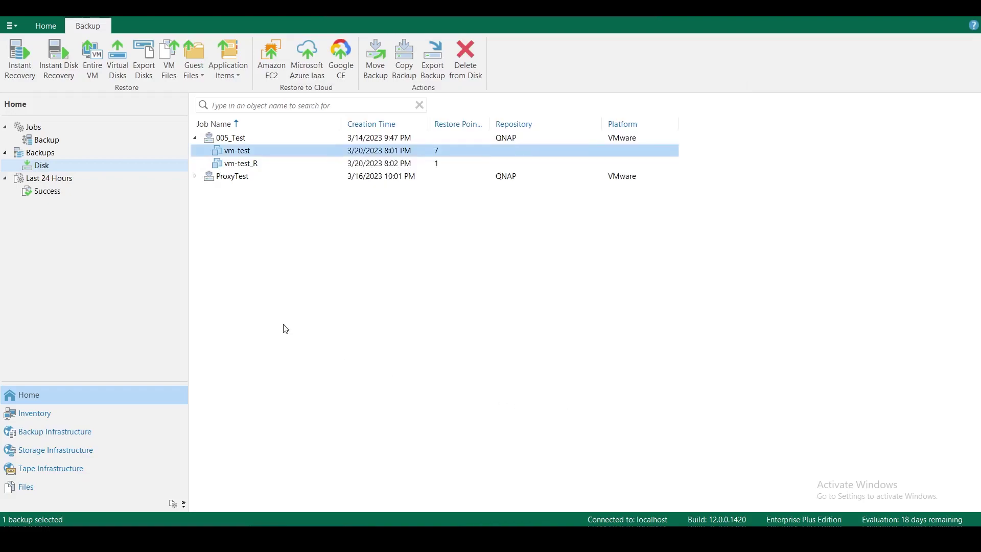
left_click(47, 192)
left_click(349, 159)
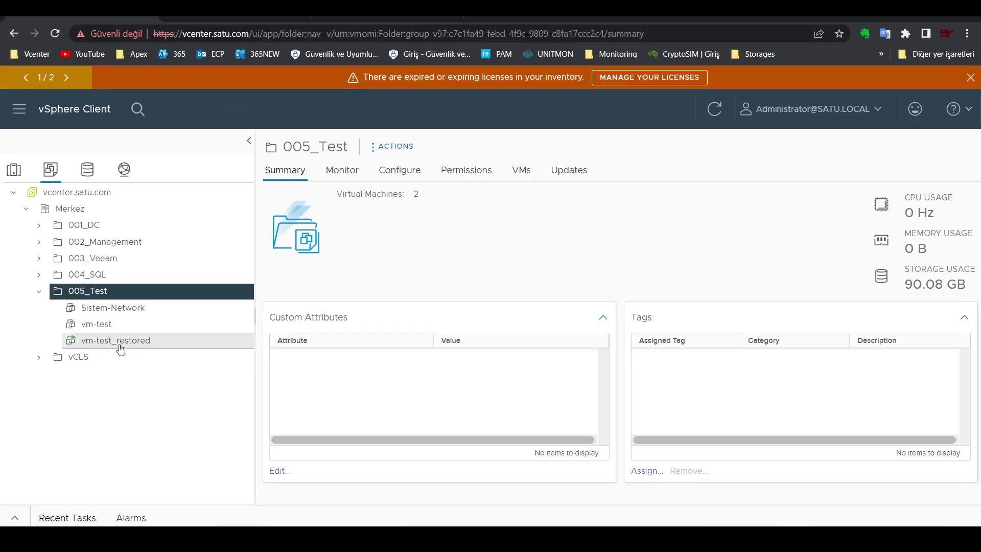
Switch to the vSphere Client and open the web console of vm-test_restored in folder 005_Test
left_click(121, 346)
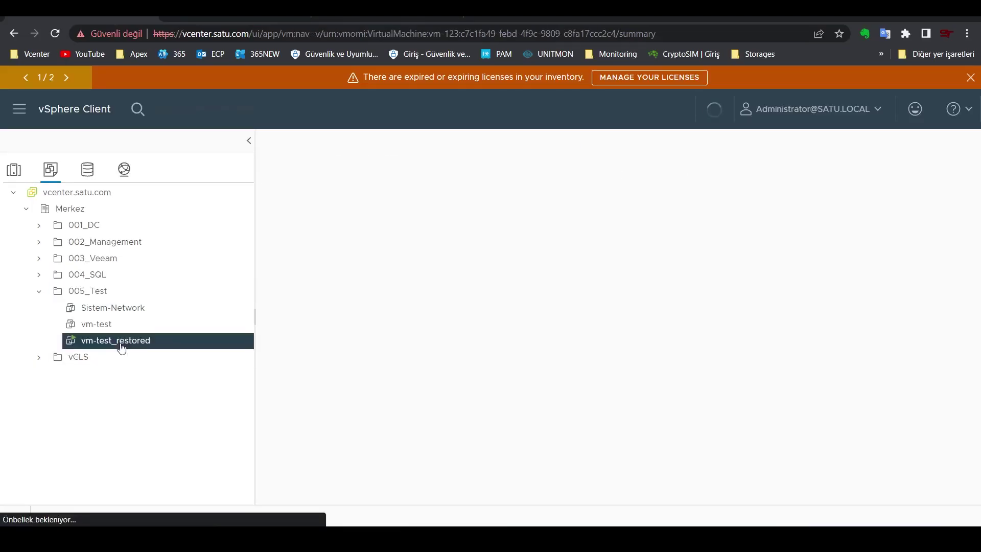
left_click(313, 303)
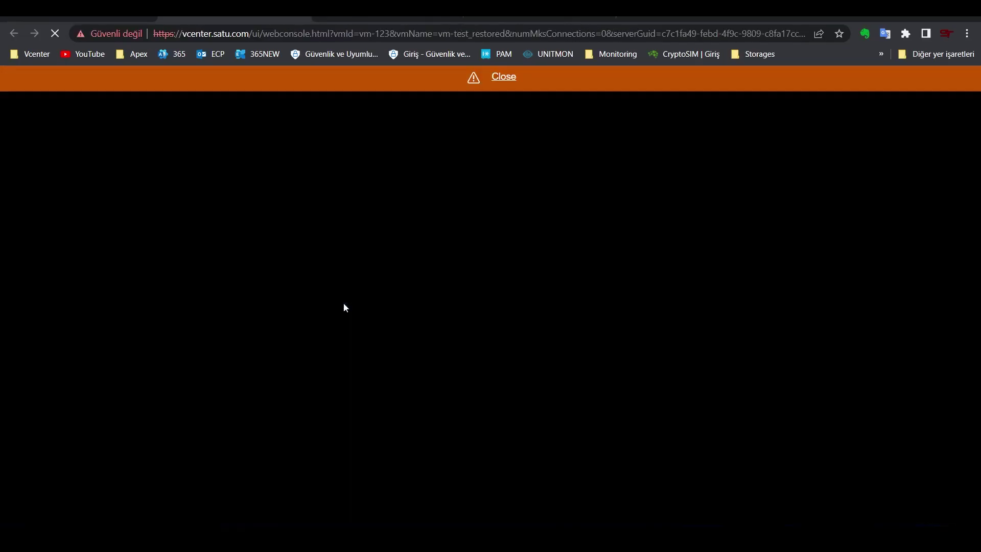